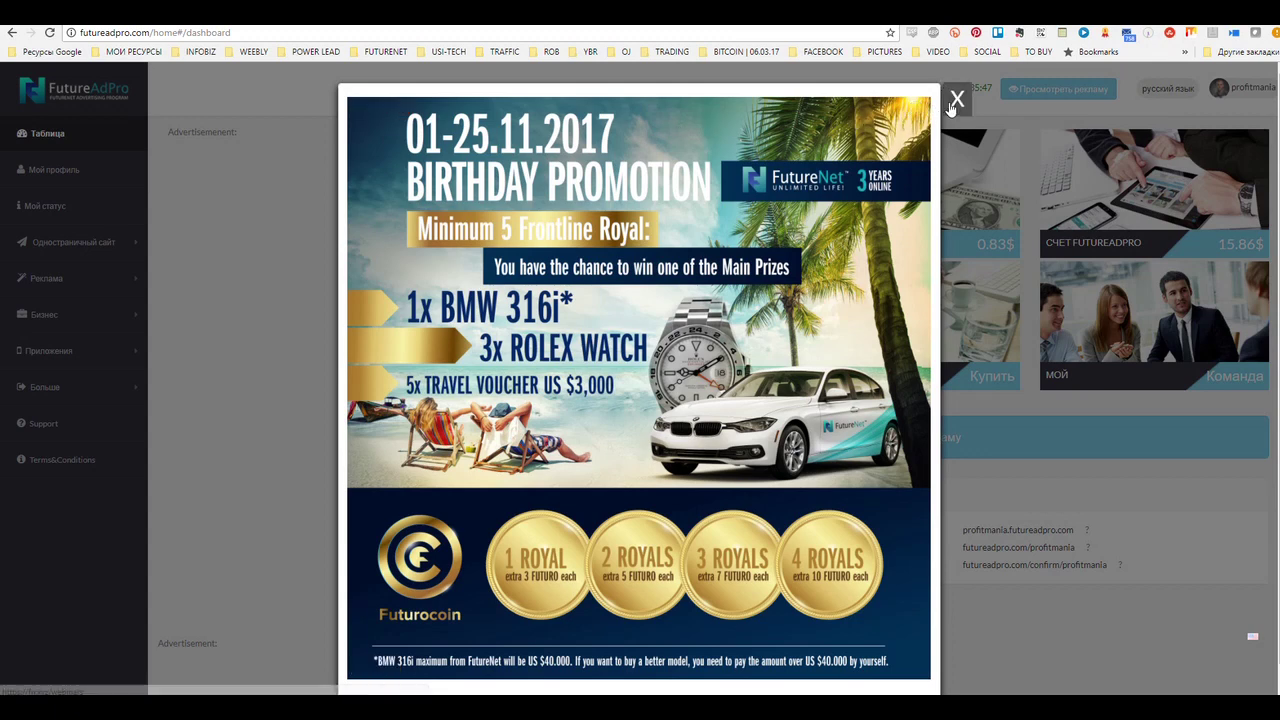
Close the birthday promotion, switch to the BUSINESS CALCULATOR spreadsheet in Google Sheets and set the total packs (Всего пакетов) in A4 to 10
left_click(955, 100)
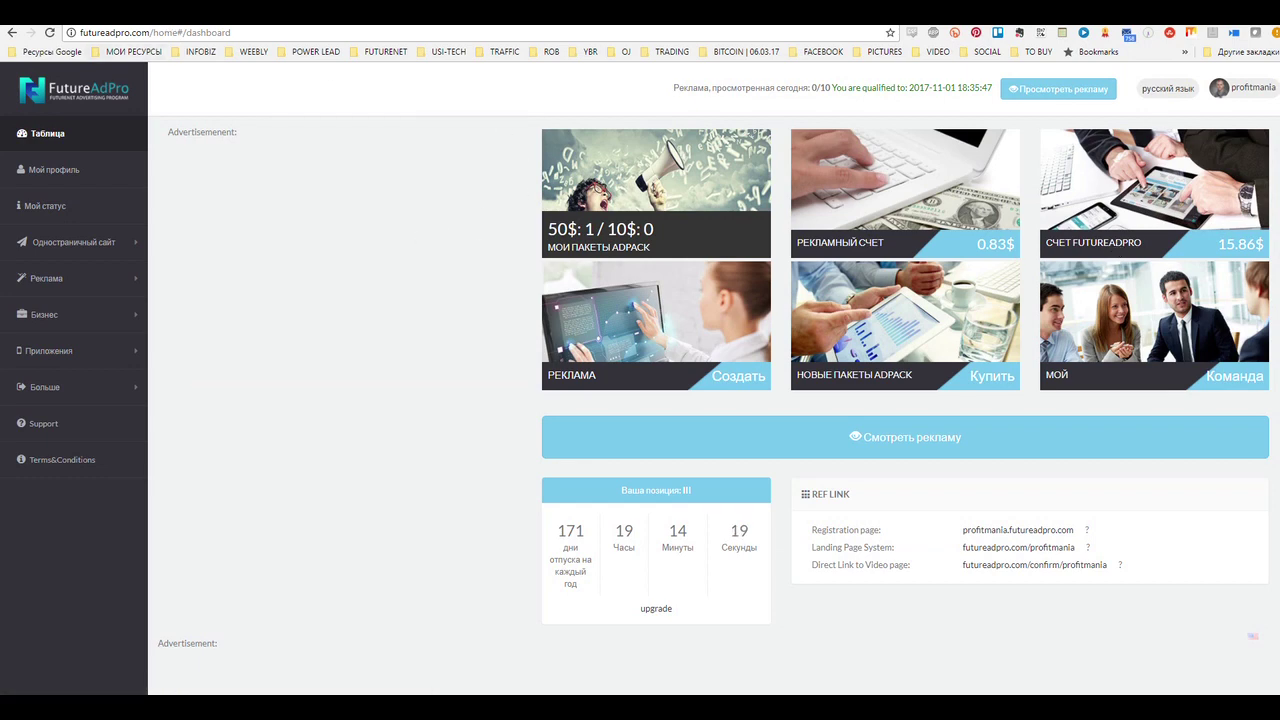
key("ctrl+Tab")
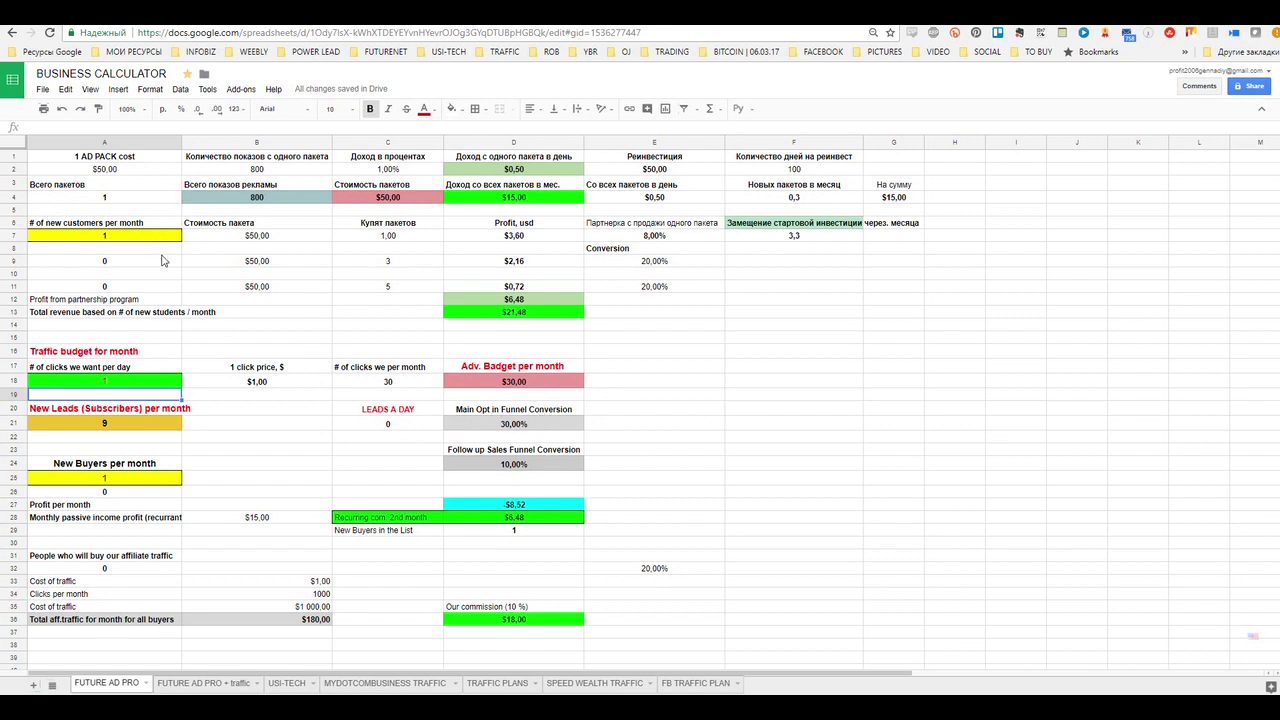
left_click(127, 201)
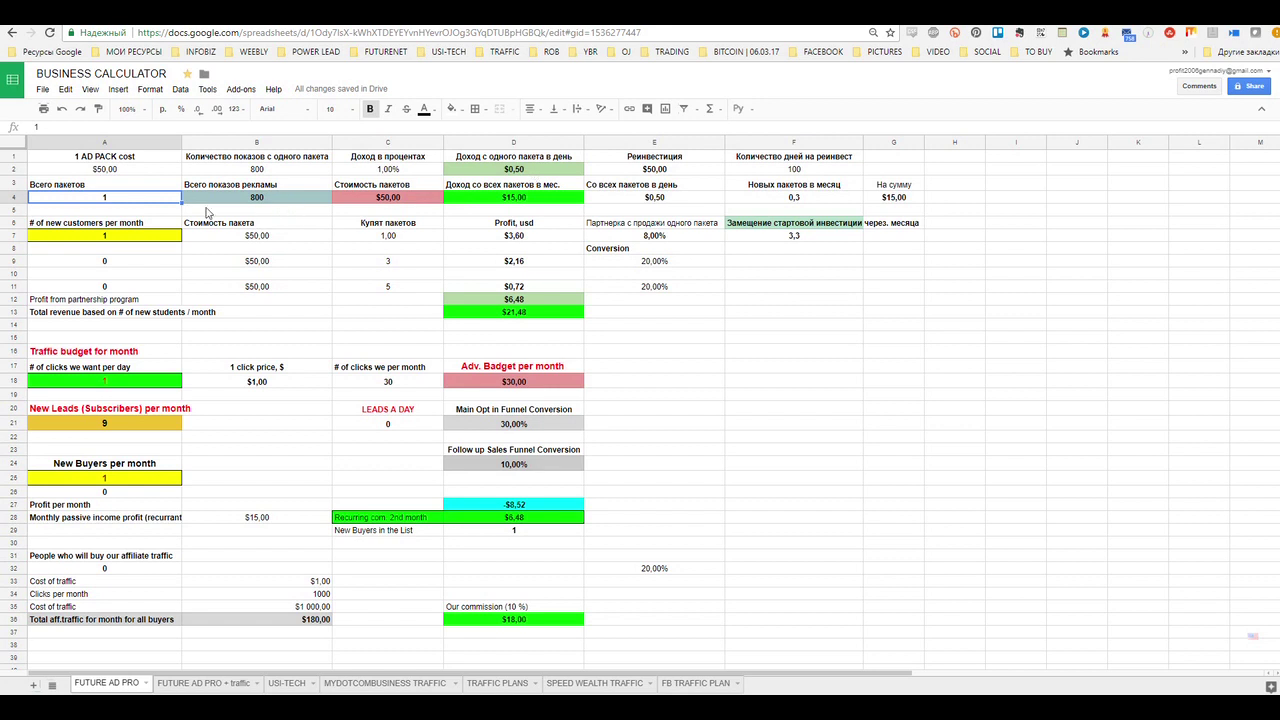
type("10")
key("Return")
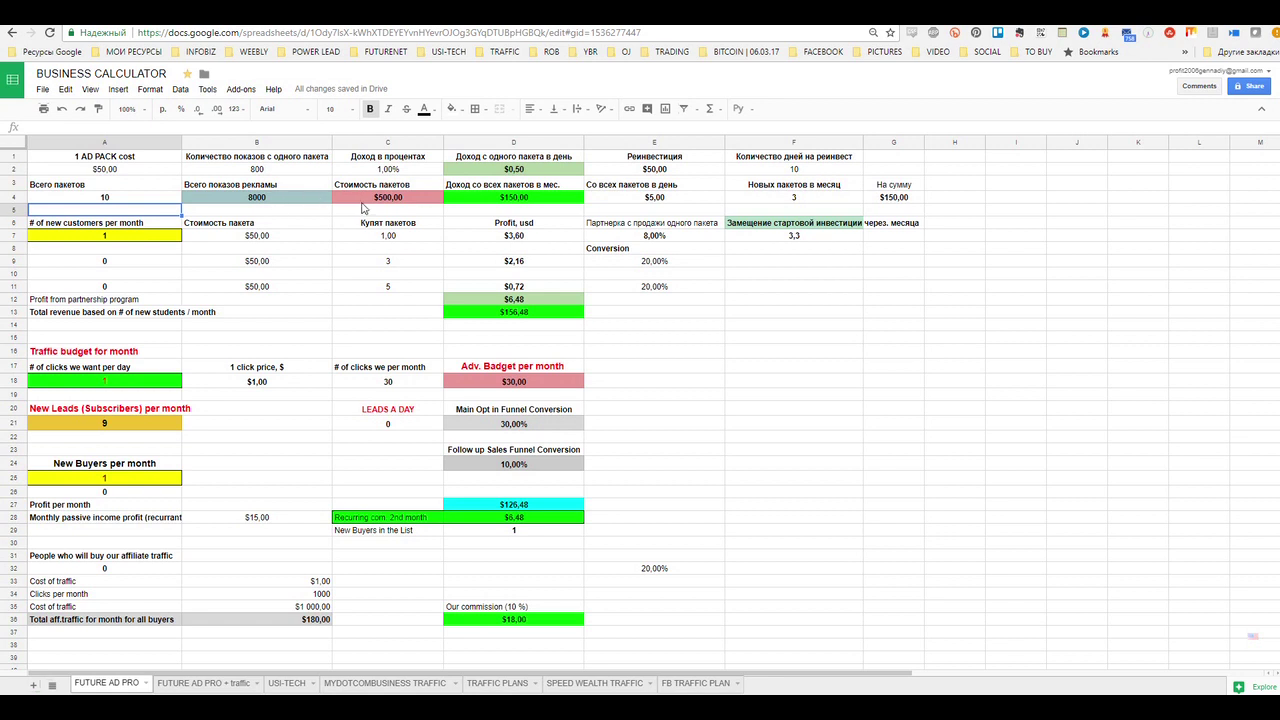
Set the total packs (Всего пакетов) in A4 to 100
left_click(131, 200)
type("100")
key("Return")
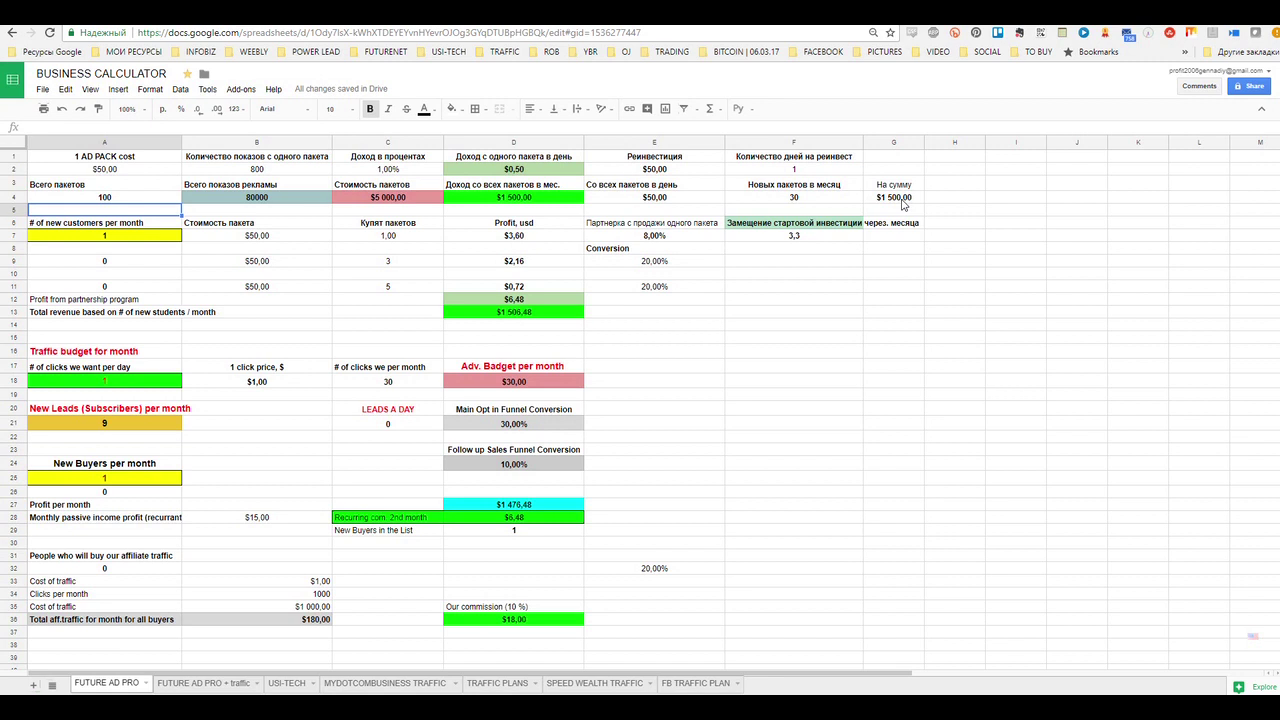
Set the total packs in cell A4 back to 10
left_click(116, 200)
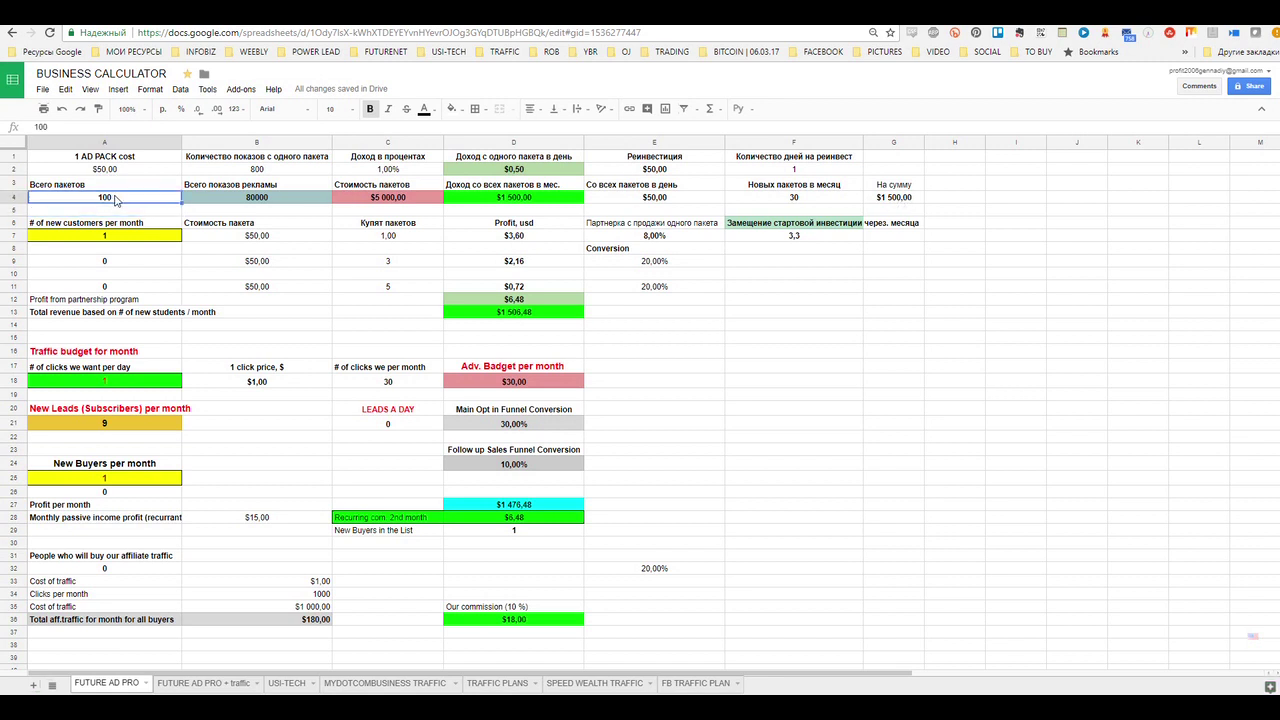
type("10")
key("Return")
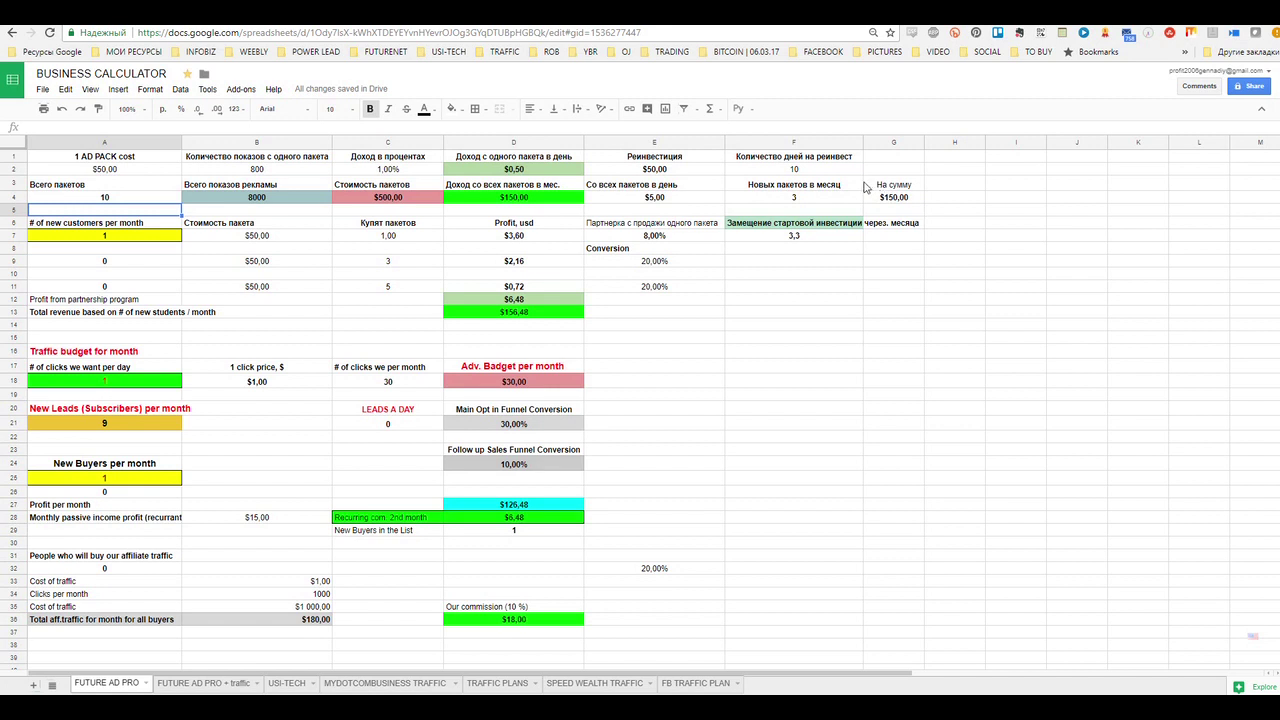
Set the number of clicks wanted per day in A18 to 50 and select the 1 click price in B18
left_click(118, 388)
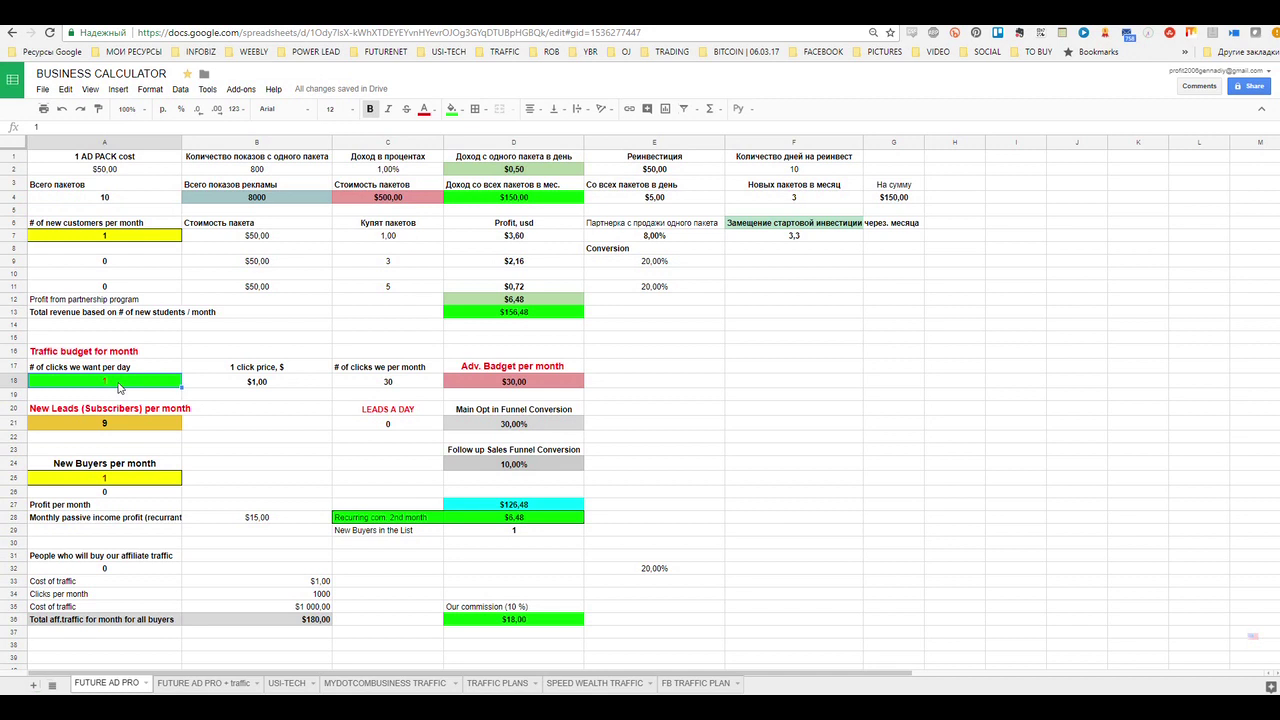
type("50")
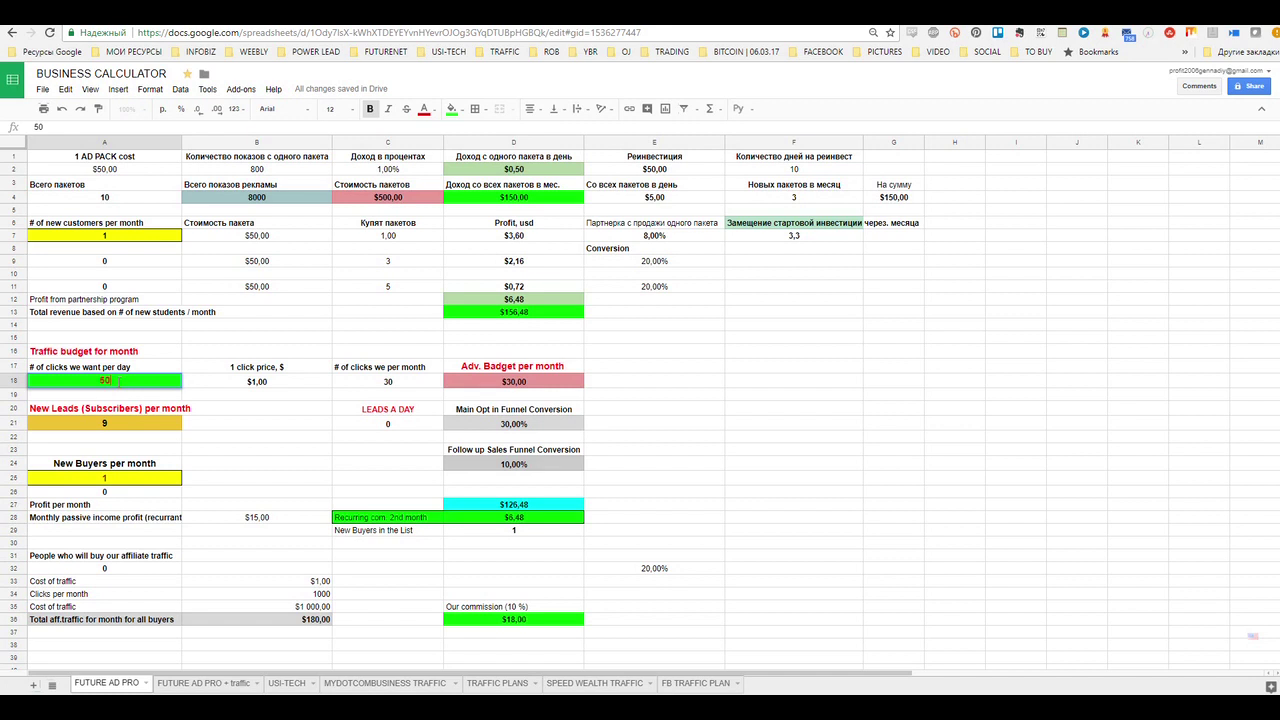
key("Return")
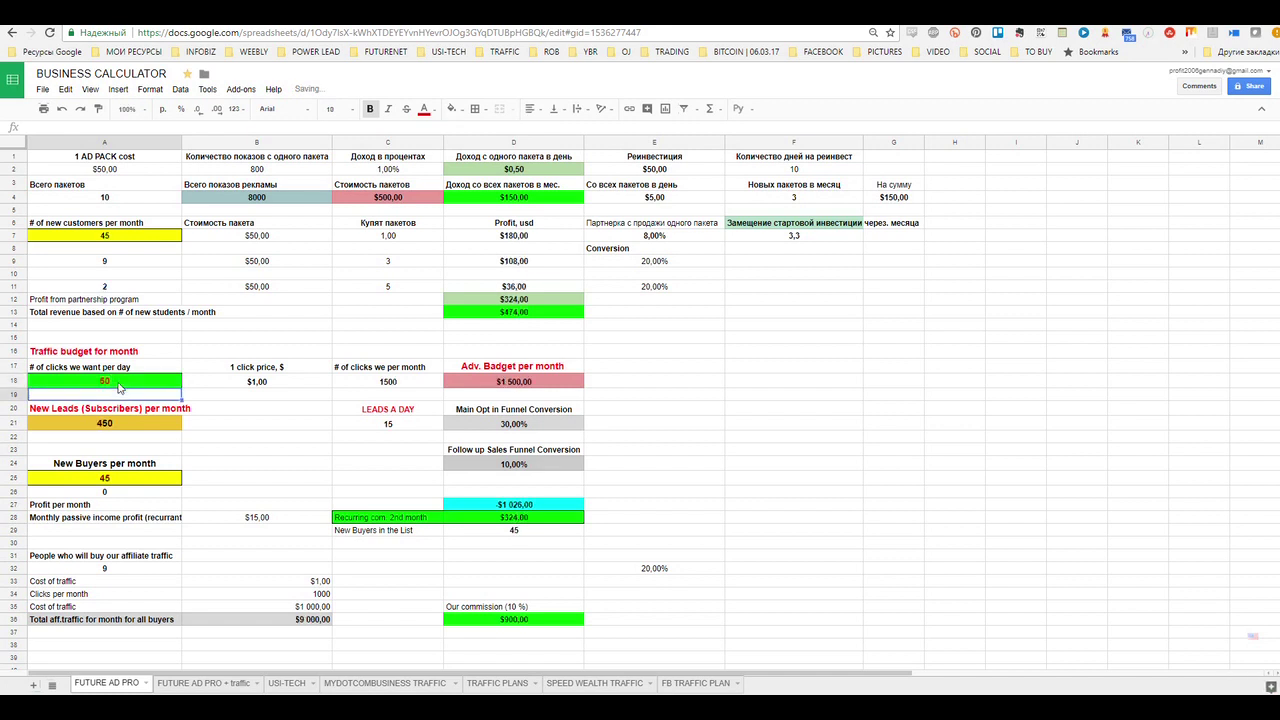
key("Right")
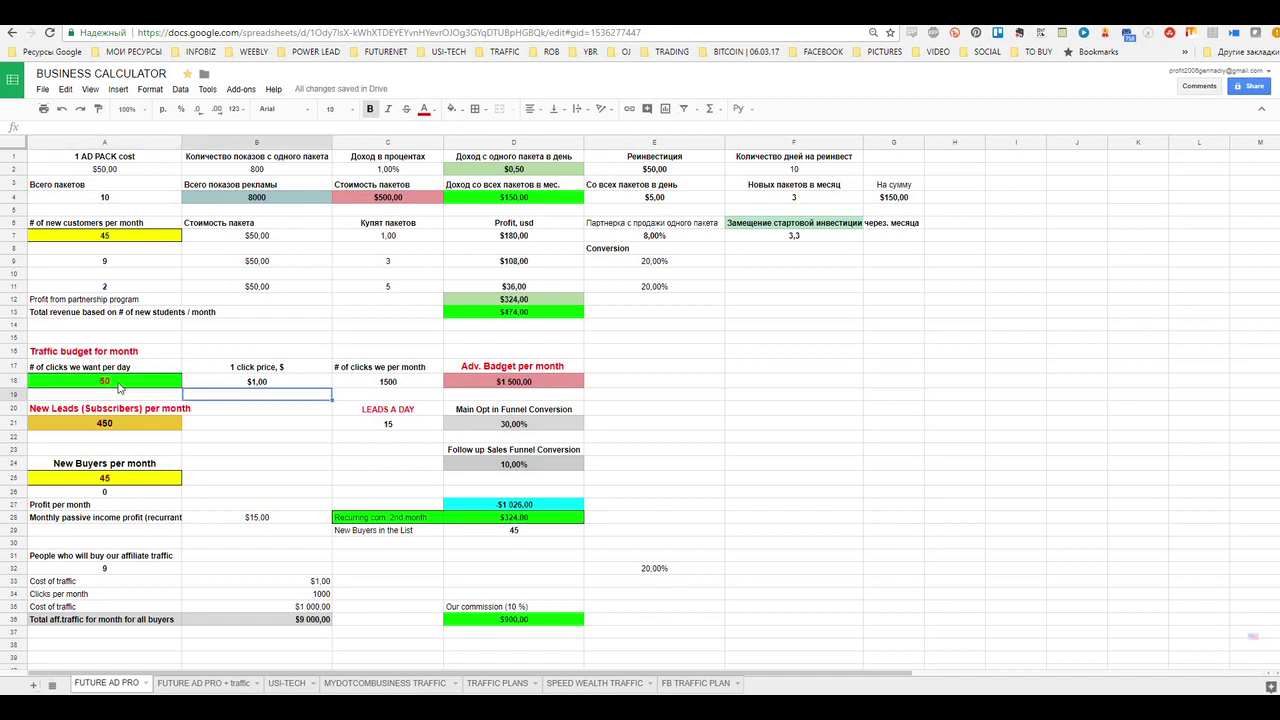
key("Up")
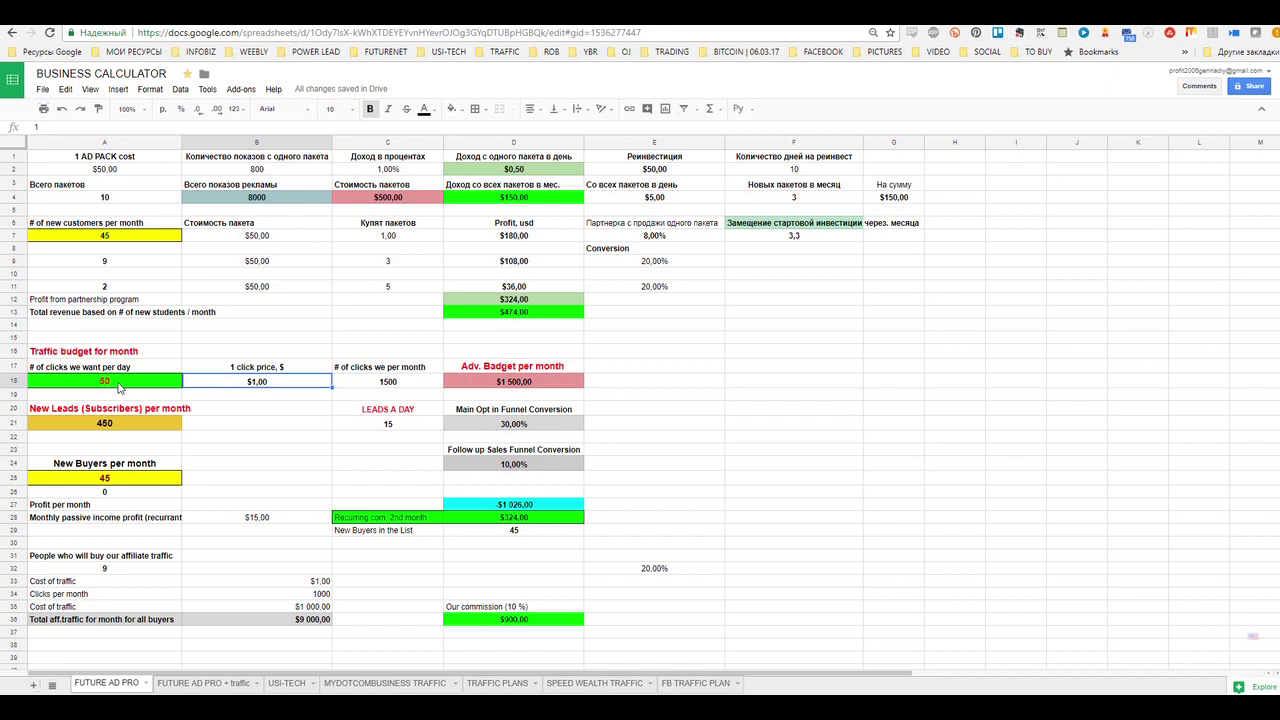
Set the number of clicks wanted per day in A18 to 20
left_click(118, 387)
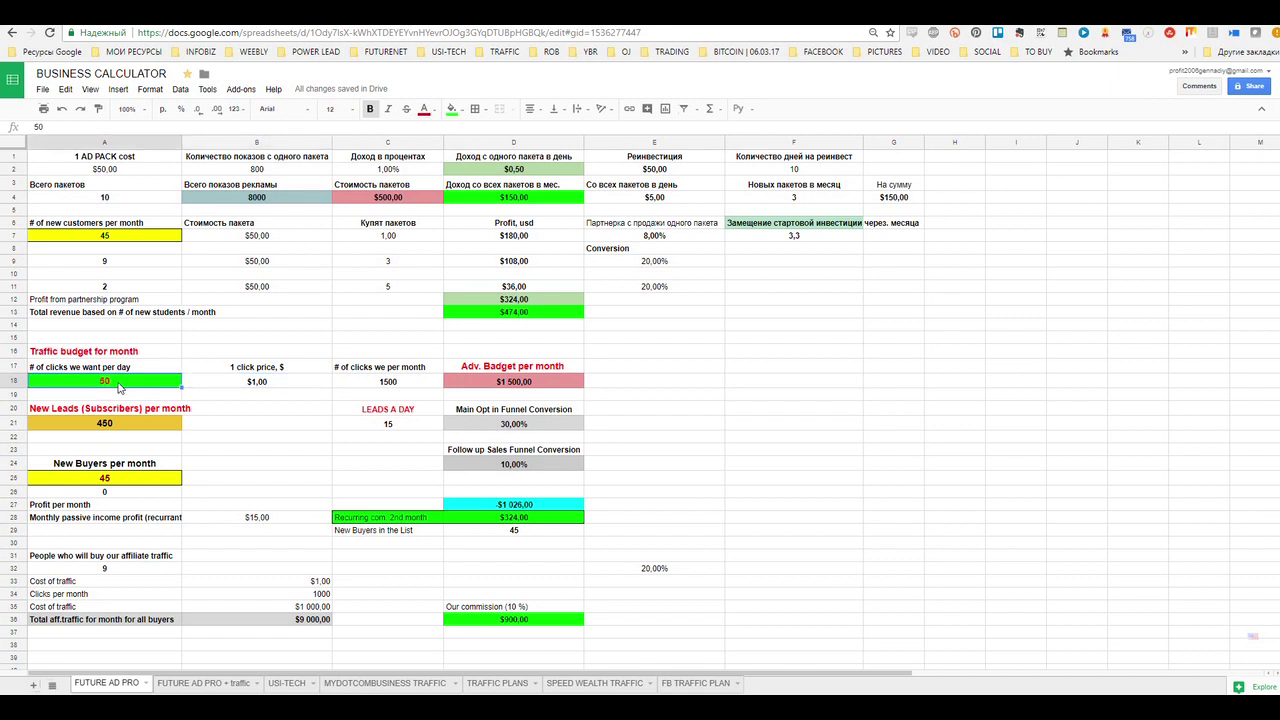
type("20")
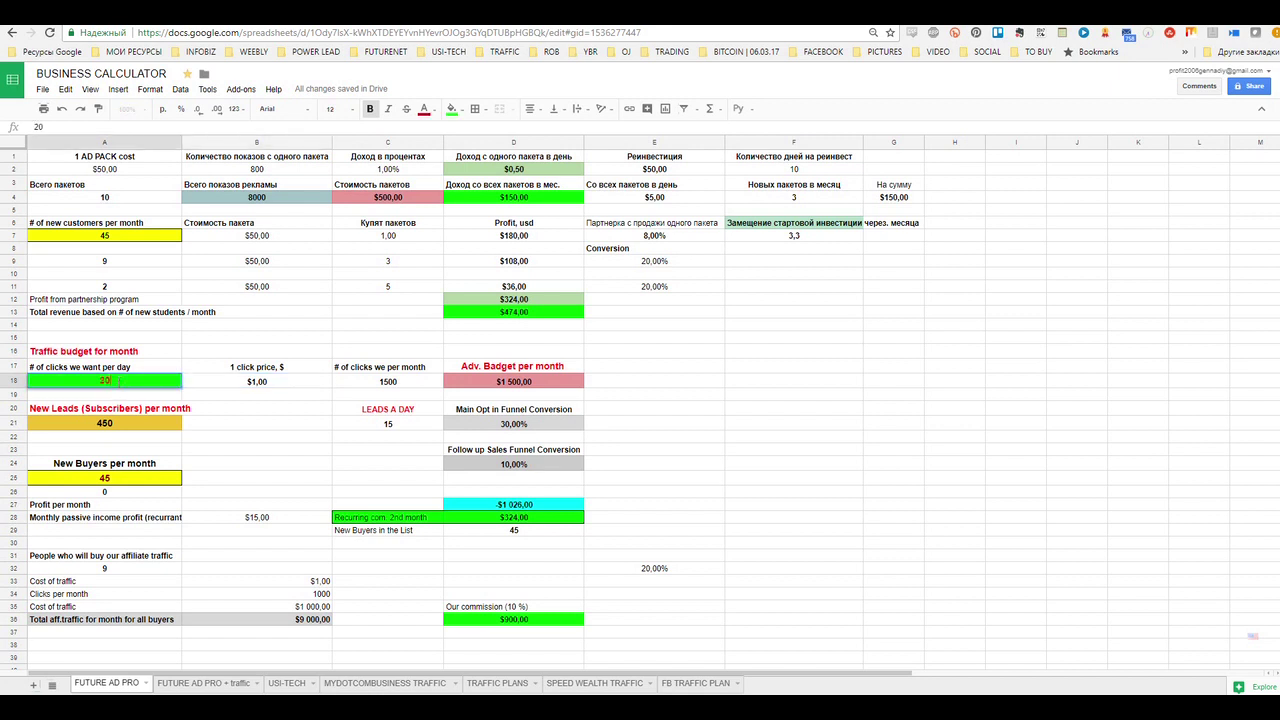
key("Return")
Set the number of clicks wanted per day in A18 to 10
left_click(118, 387)
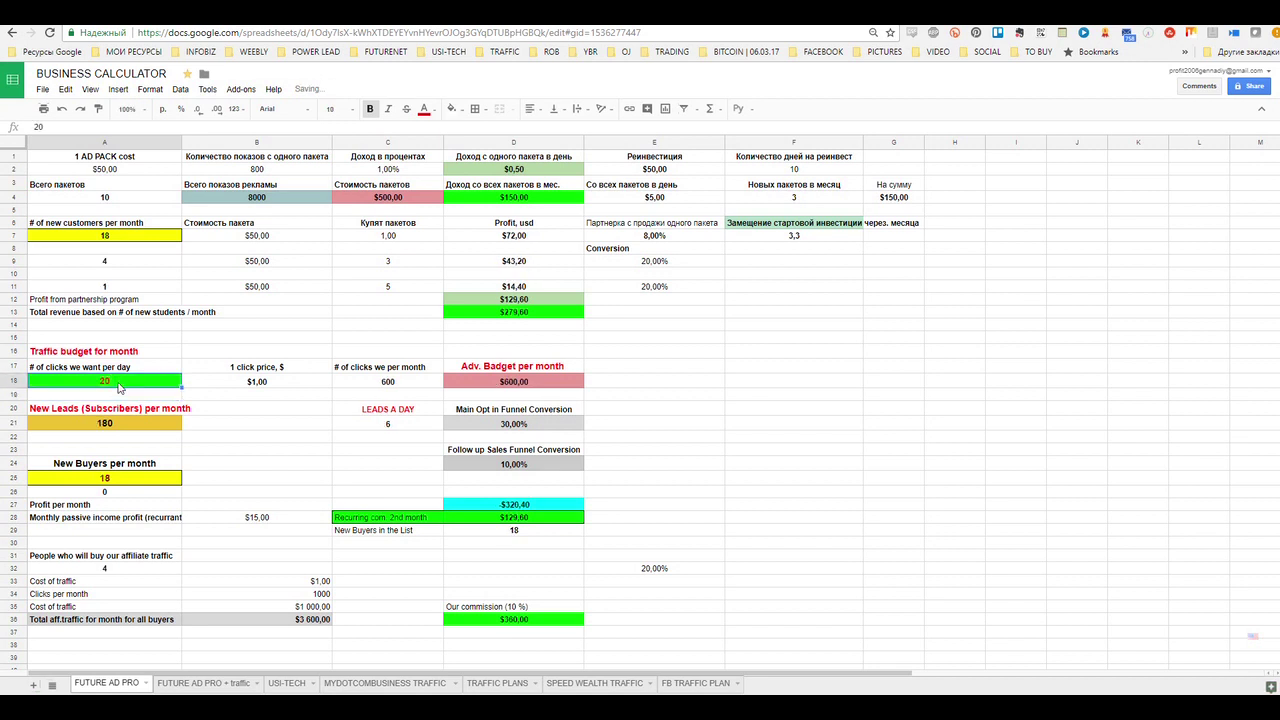
type("10")
key("Return")
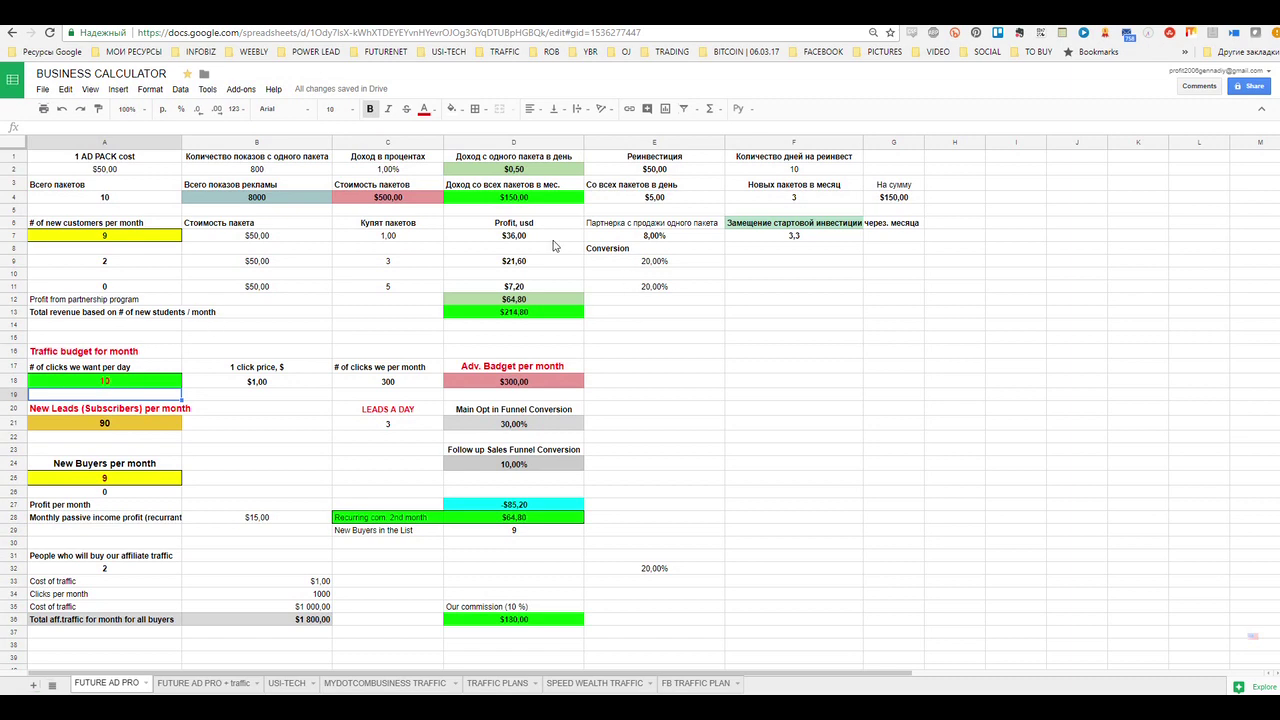
Switch to the FutureAdPro dashboard and, from the ads to watch, open "PASSIVE INCOME UP TO 40% PER MONTH"
key("ctrl+Tab")
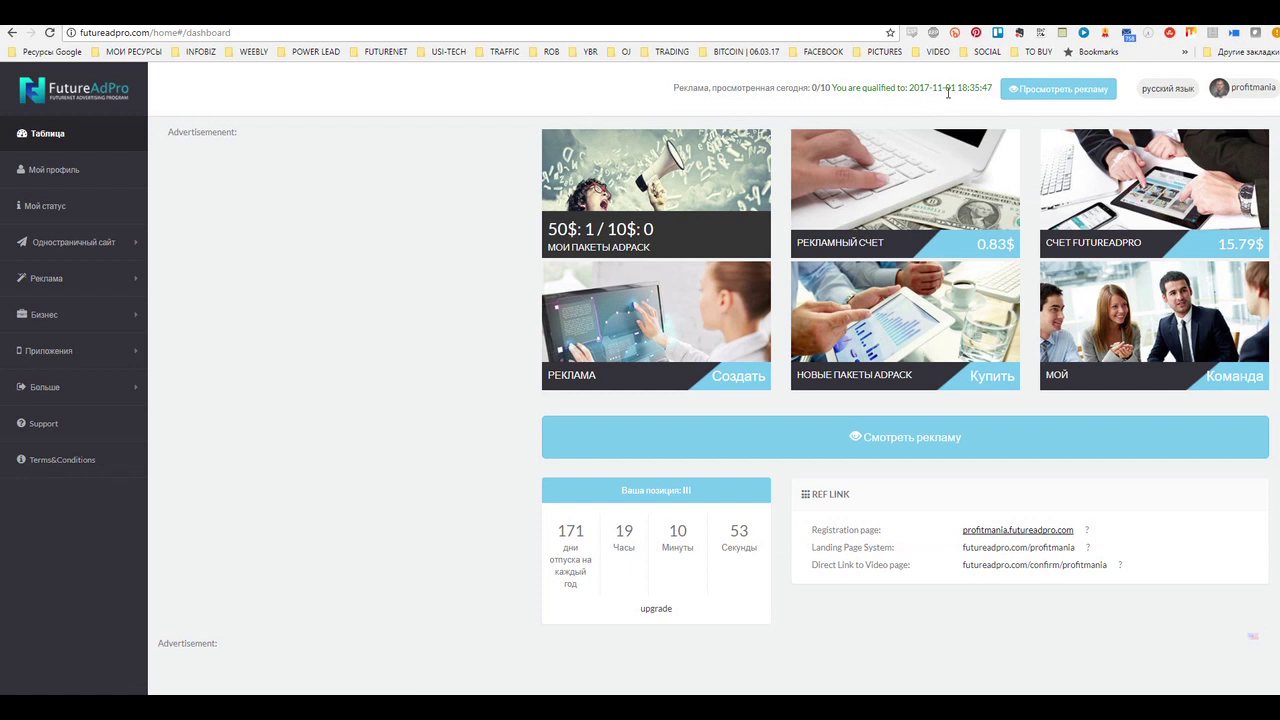
left_click(1059, 90)
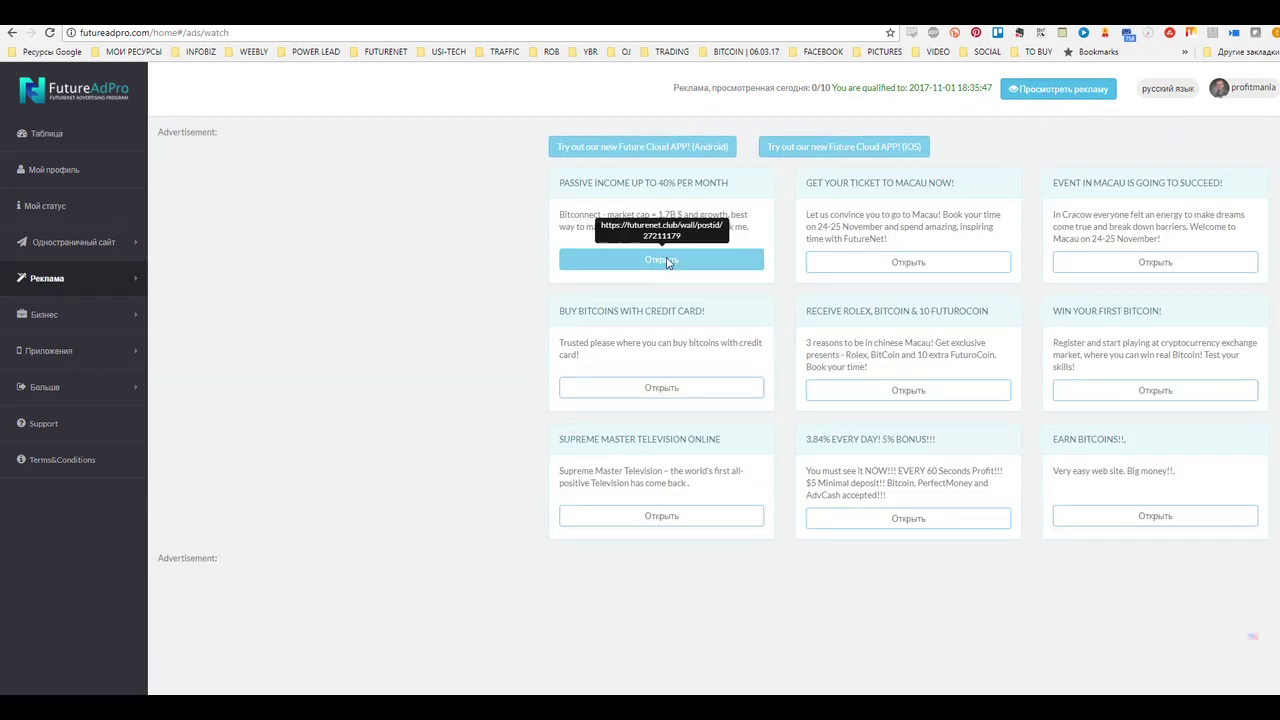
left_click(666, 262)
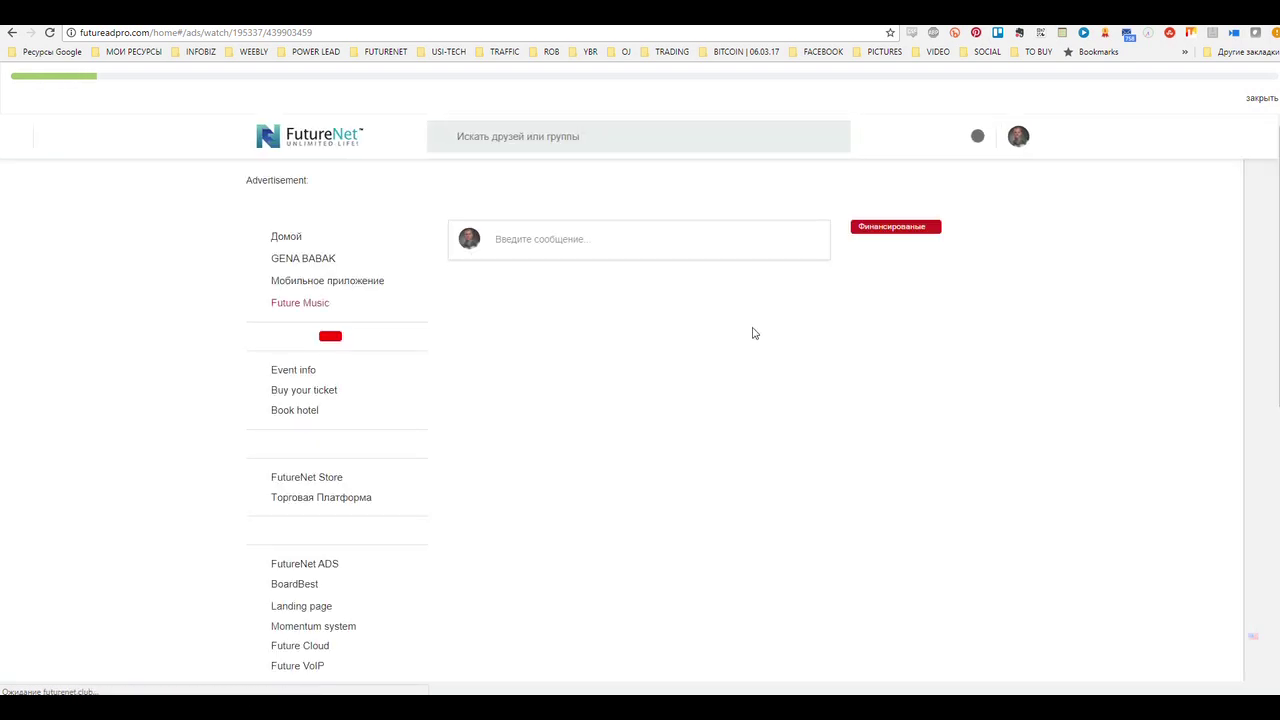
Look through the opened ad page with the BitConnect post and its side banners while the viewing timer runs
scroll(1080, 308, "down", 3)
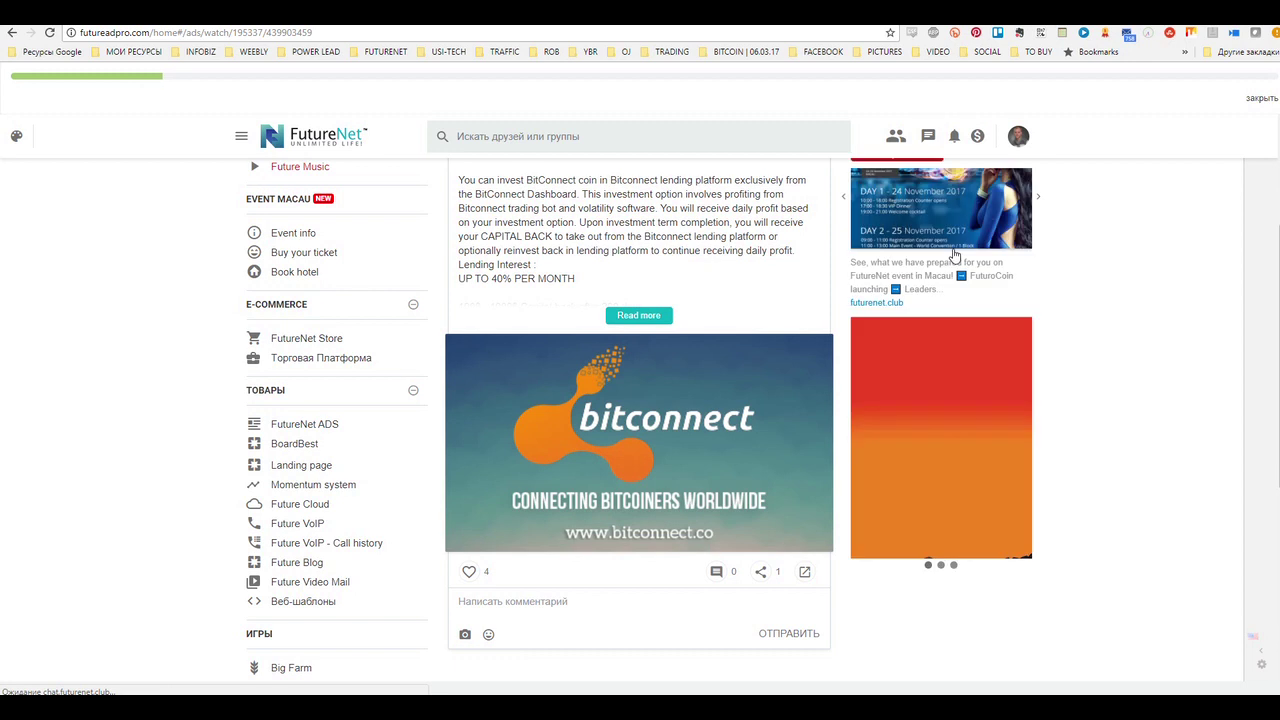
scroll(1133, 264, "up", 1)
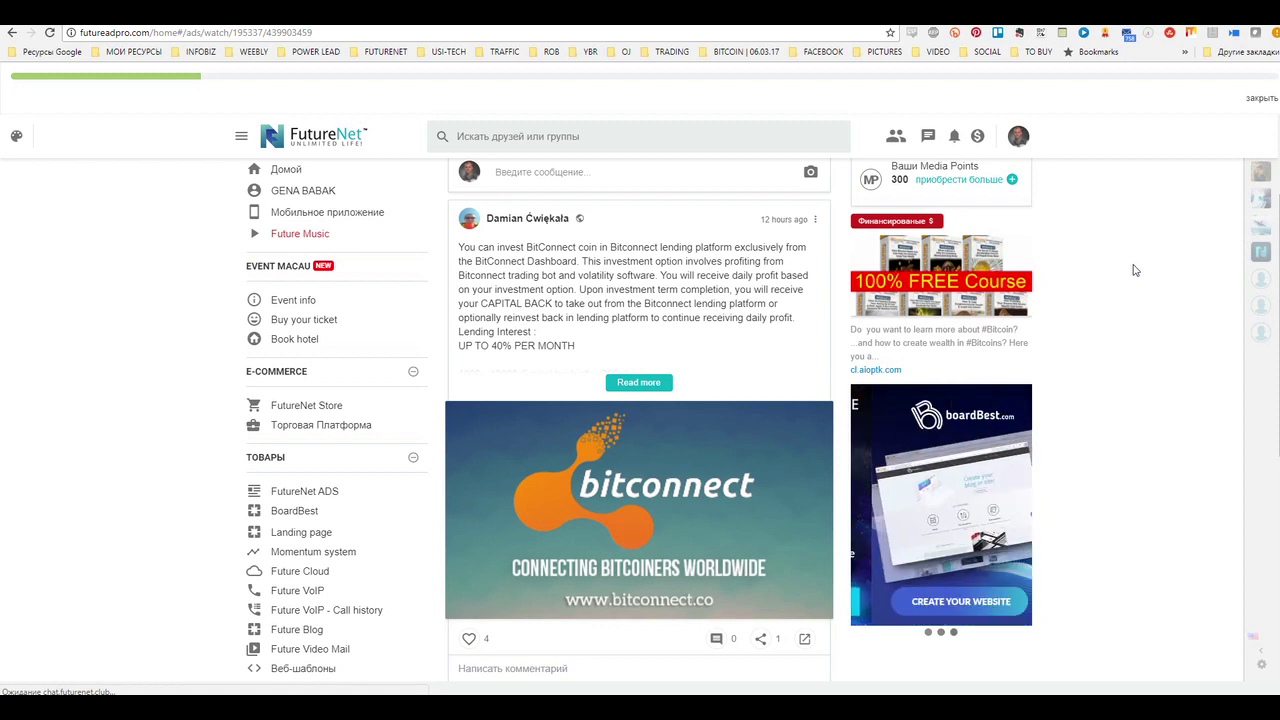
scroll(1150, 267, "down", 1)
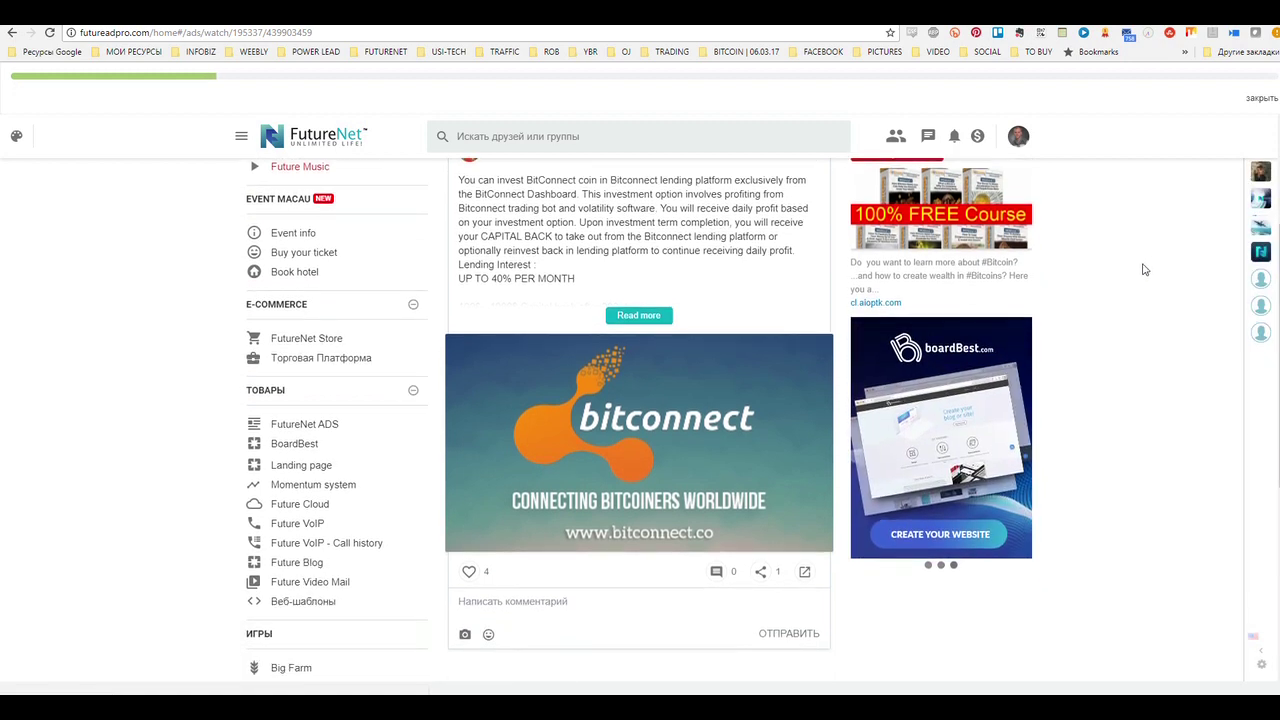
scroll(815, 385, "down", 2)
scroll(810, 390, "down", 2)
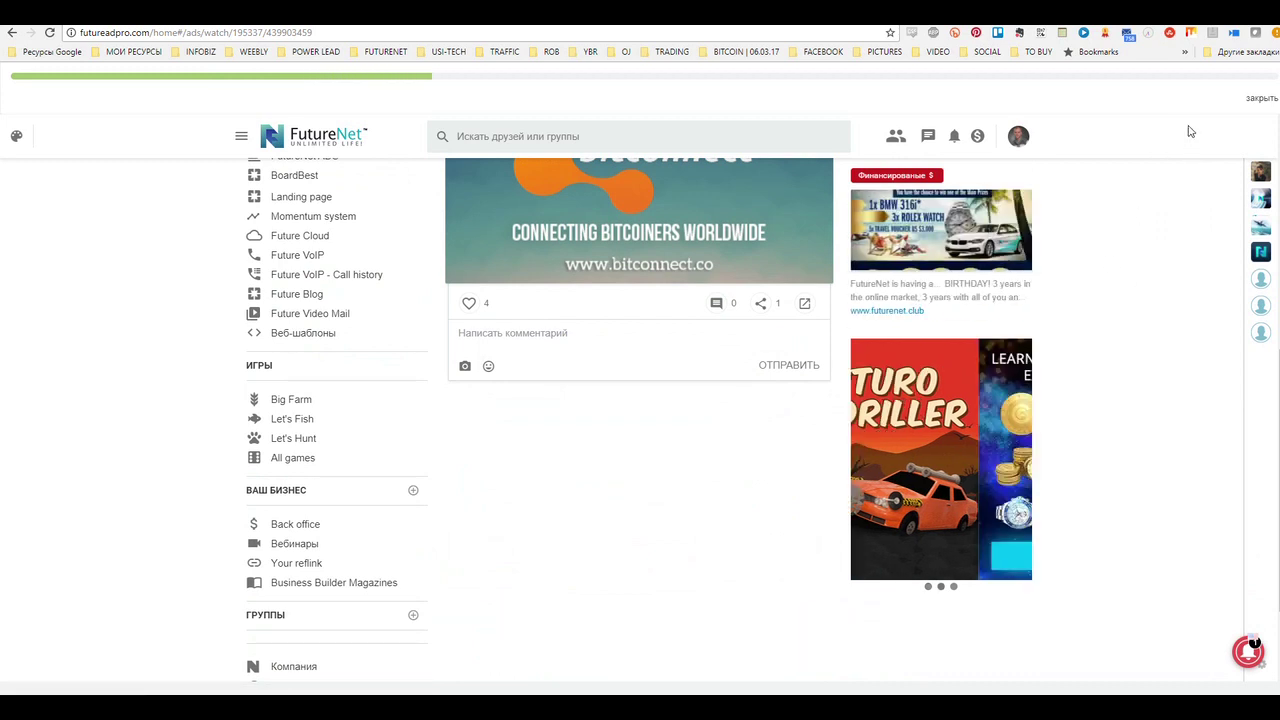
scroll(1185, 310, "down", 2)
scroll(1184, 320, "up", 5)
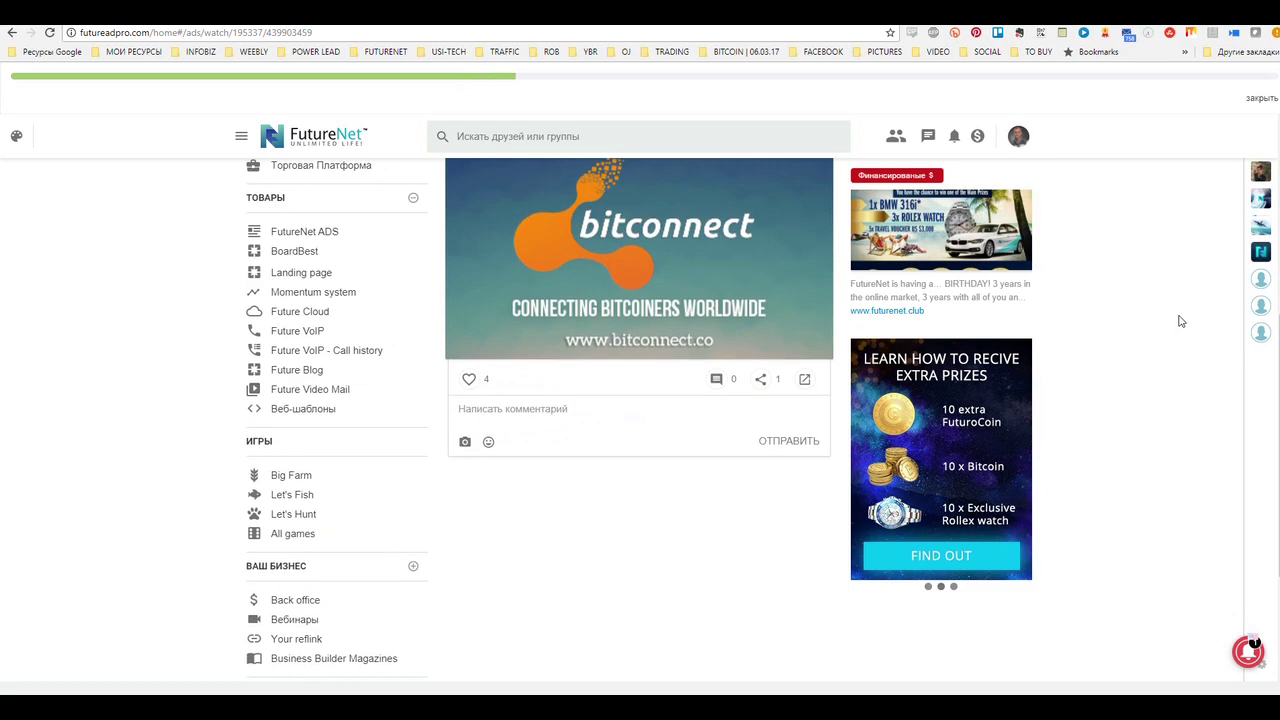
scroll(1180, 320, "up", 1)
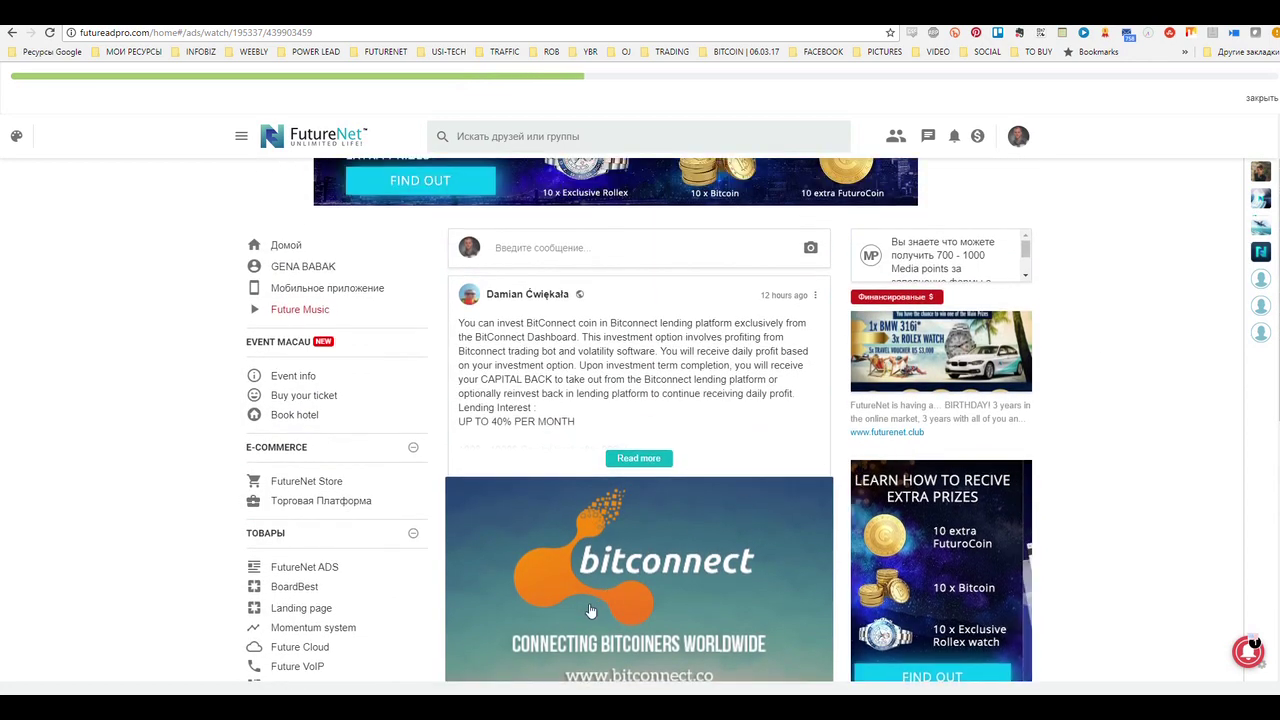